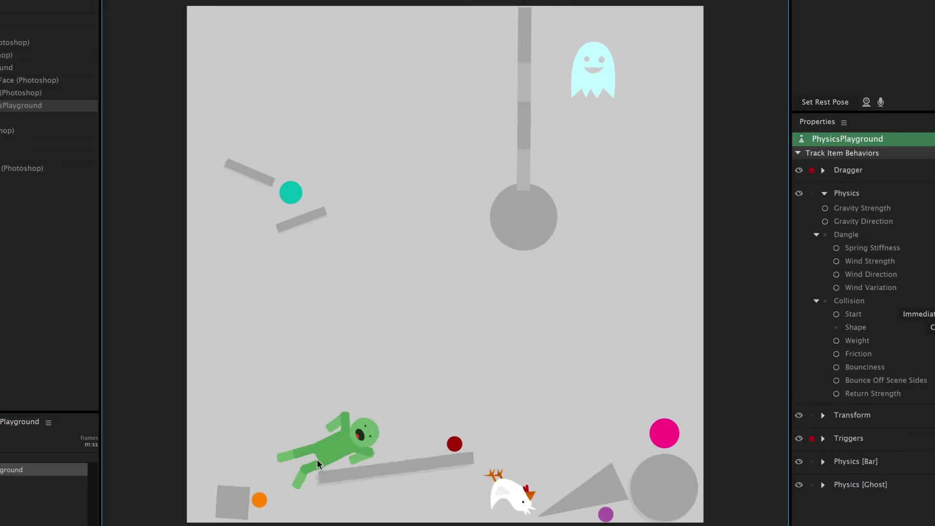
Fling the green ragdoll upward in the PhysicsPlayground scene.
left_click_drag(350, 453, 381, 316)
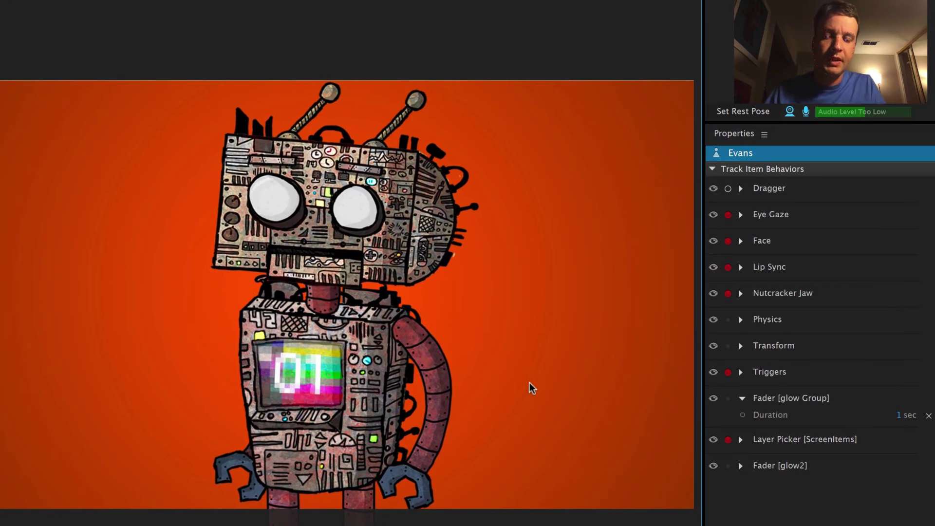
Toggle the robot's cyan eye and screen glow on, off, and on again with the 1 key.
key("1")
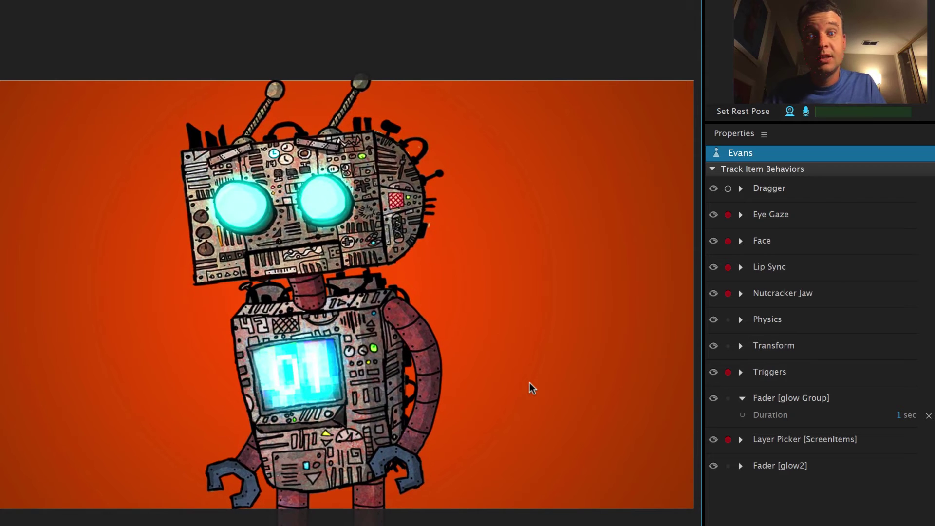
key("1")
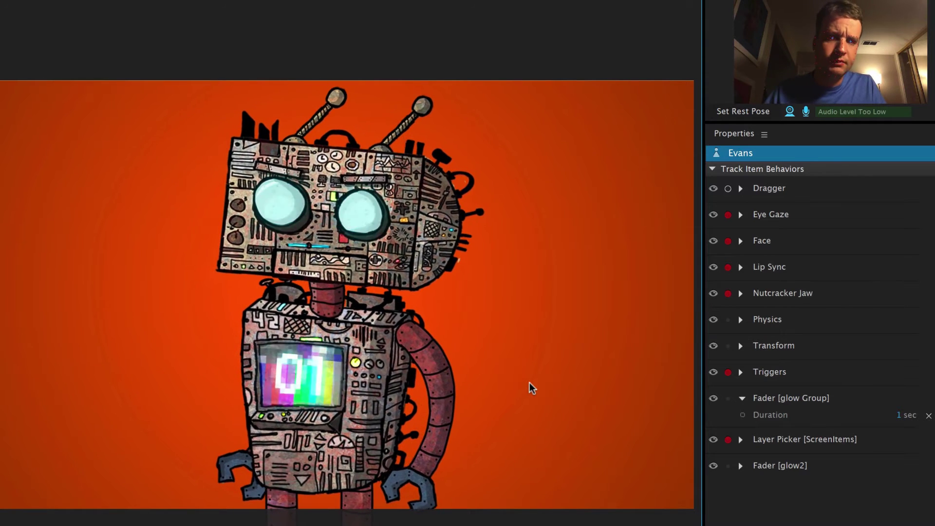
key("1")
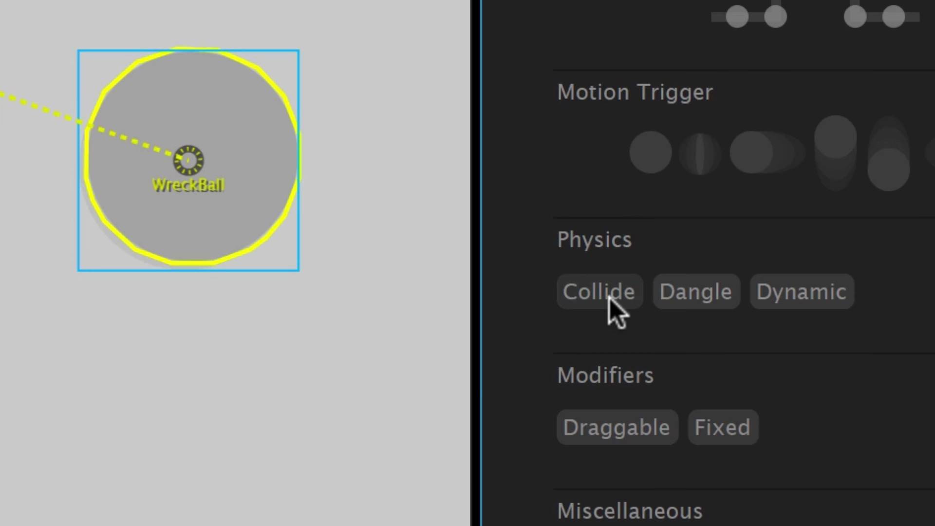
Tag the WreckBall Collide and Dynamic, try friction values, then reset friction and bounciness.
left_click(598, 292)
left_click(801, 292)
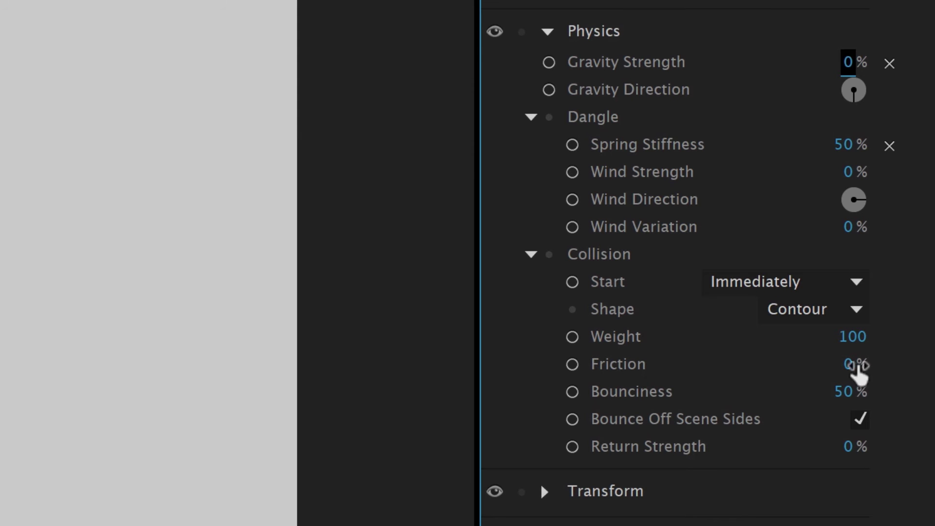
left_click_drag(874, 365, 887, 365)
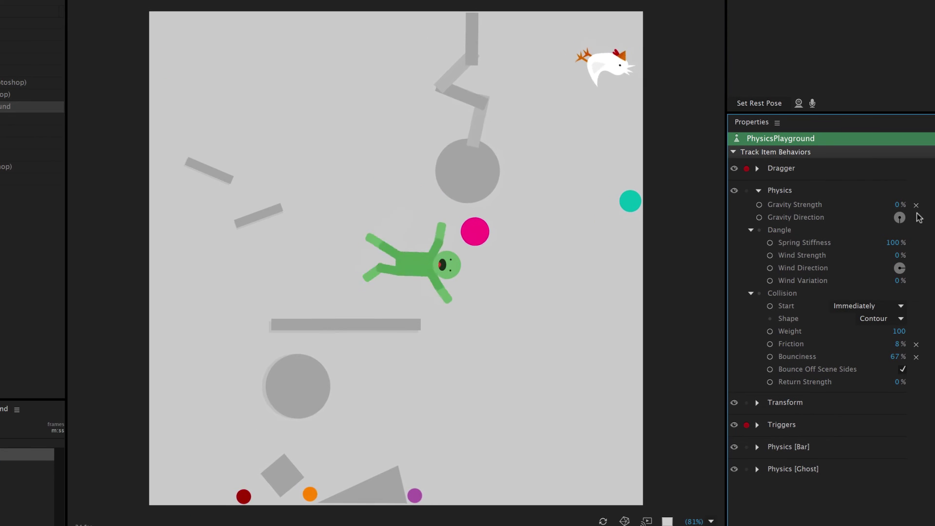
left_click(915, 344)
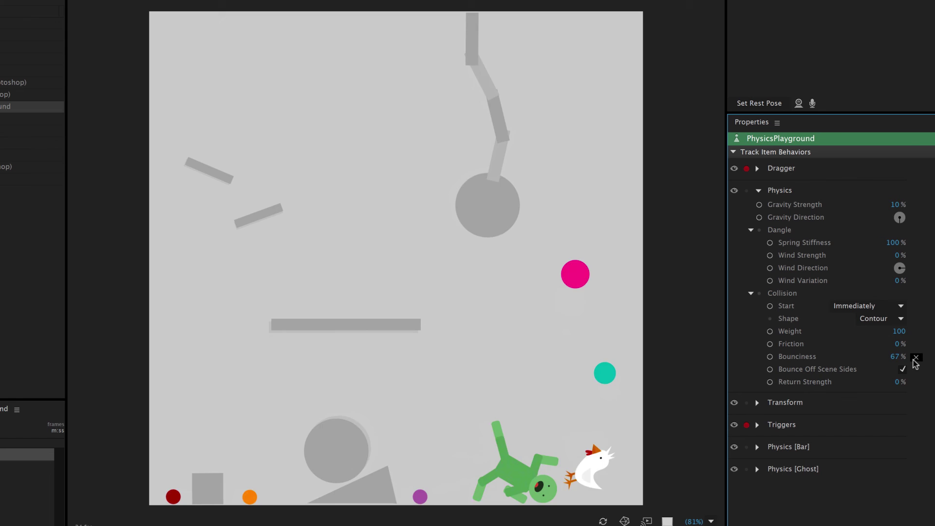